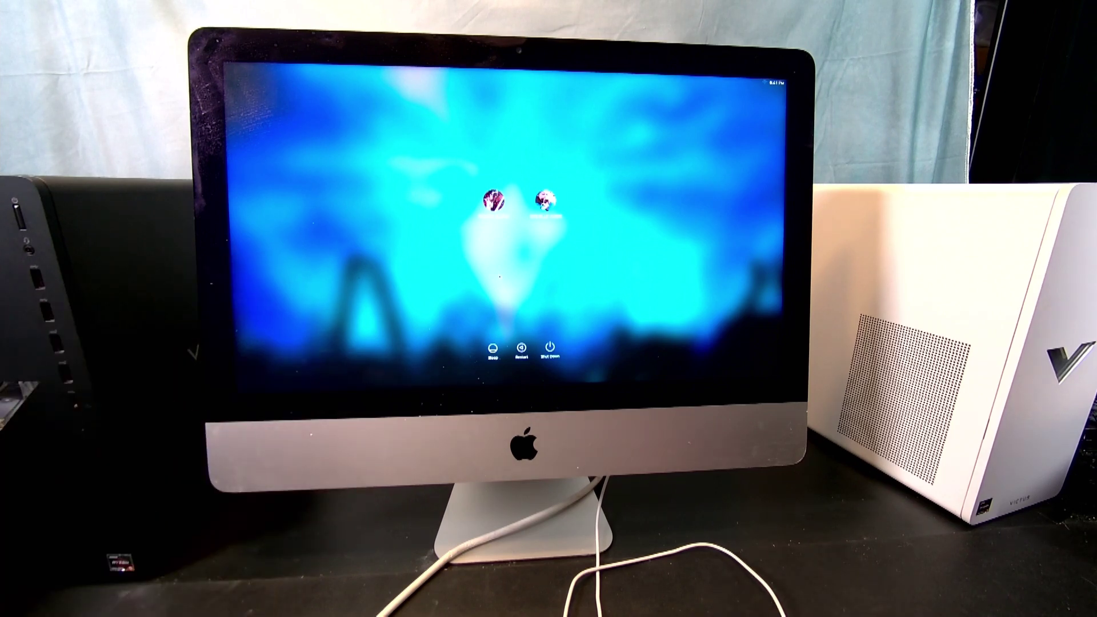
# Try unlocking the left and then the right user account at the login screen.
pyautogui.click(494, 199)
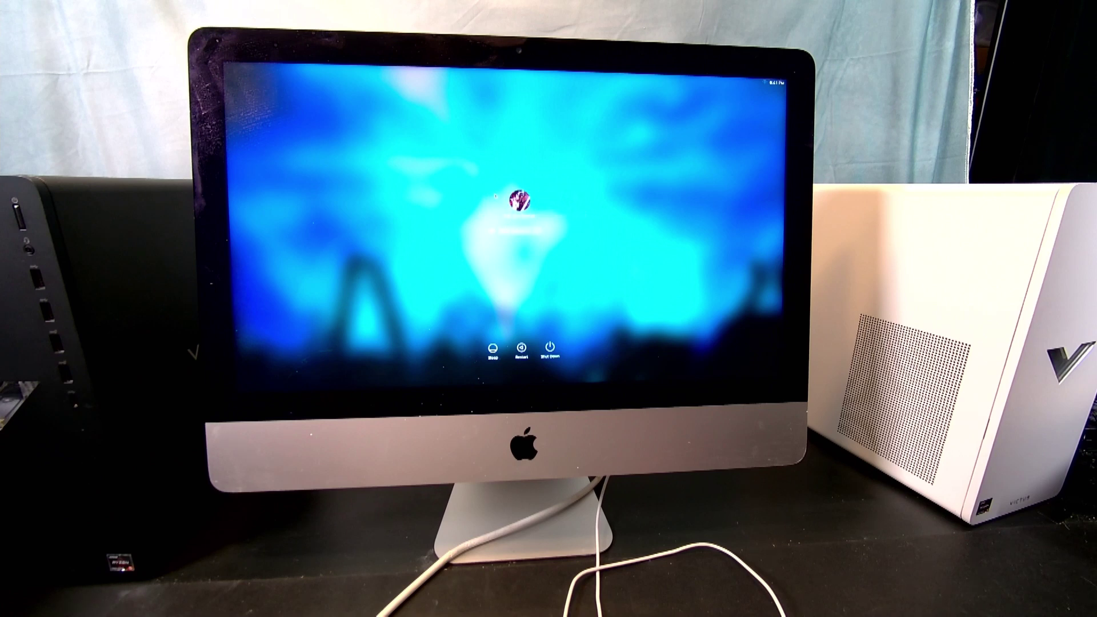
pyautogui.press('Escape')
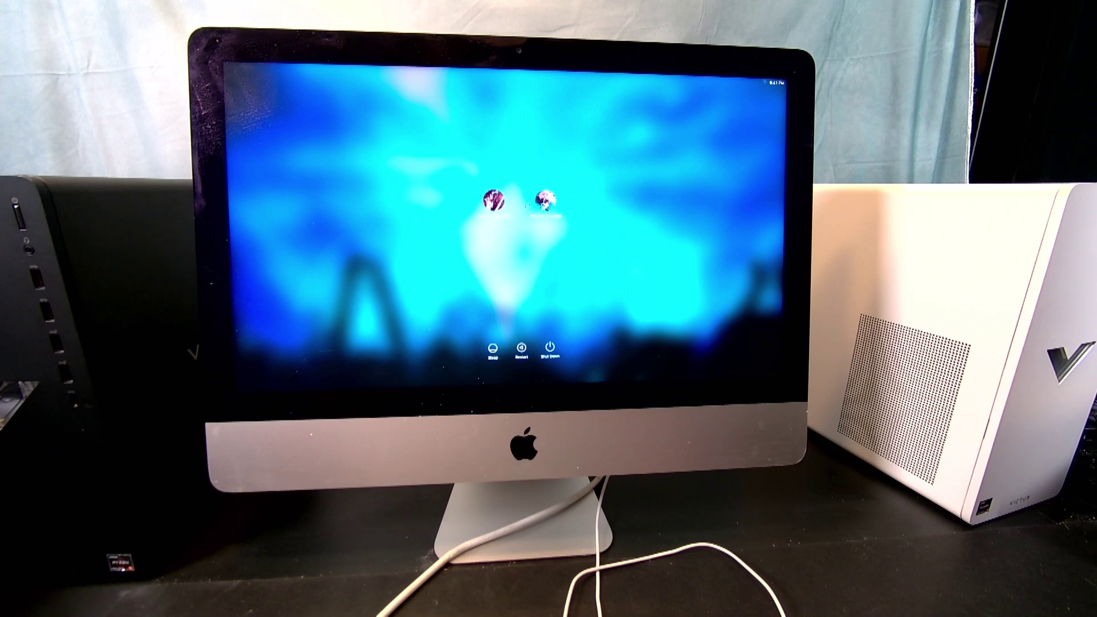
pyautogui.press('Right')
pyautogui.press('Return')
pyautogui.press('Escape')
pyautogui.click(489, 203)
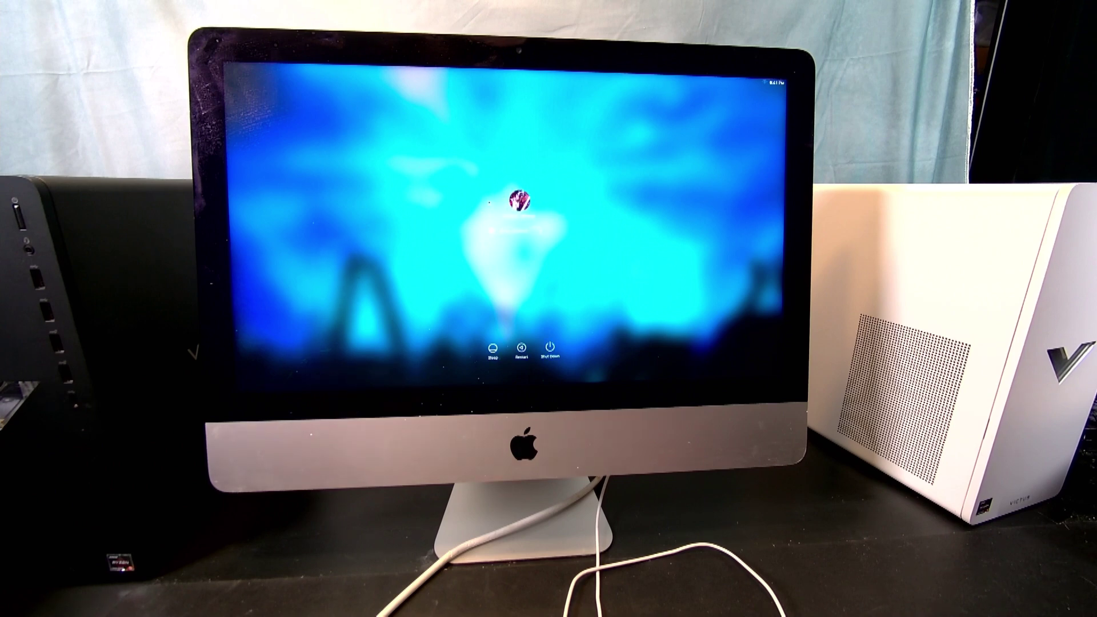
pyautogui.press('Escape')
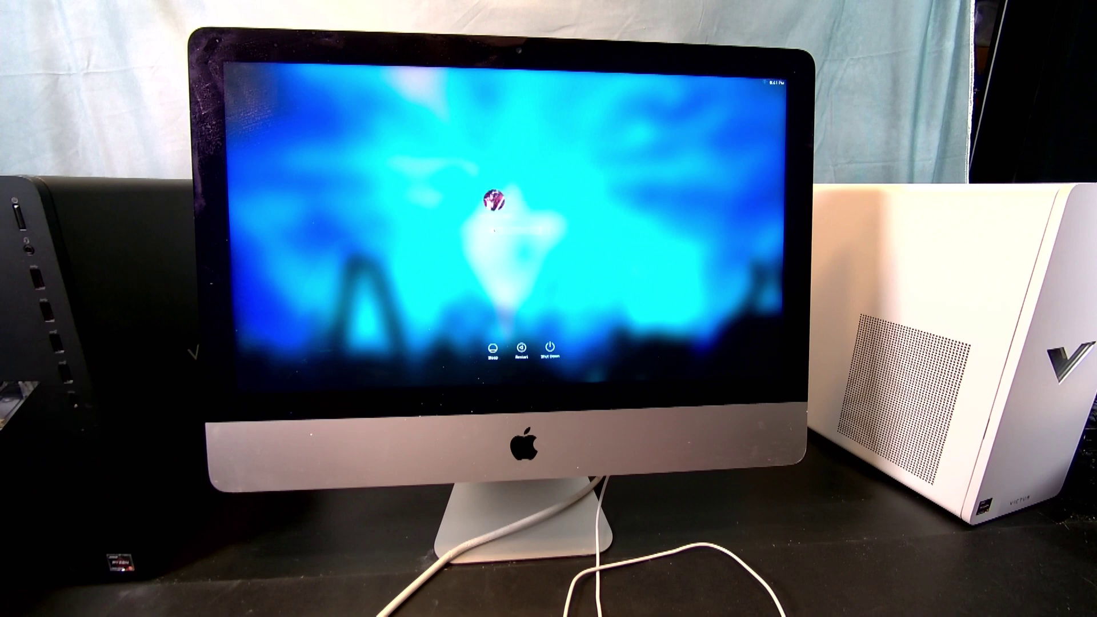
pyautogui.click(546, 202)
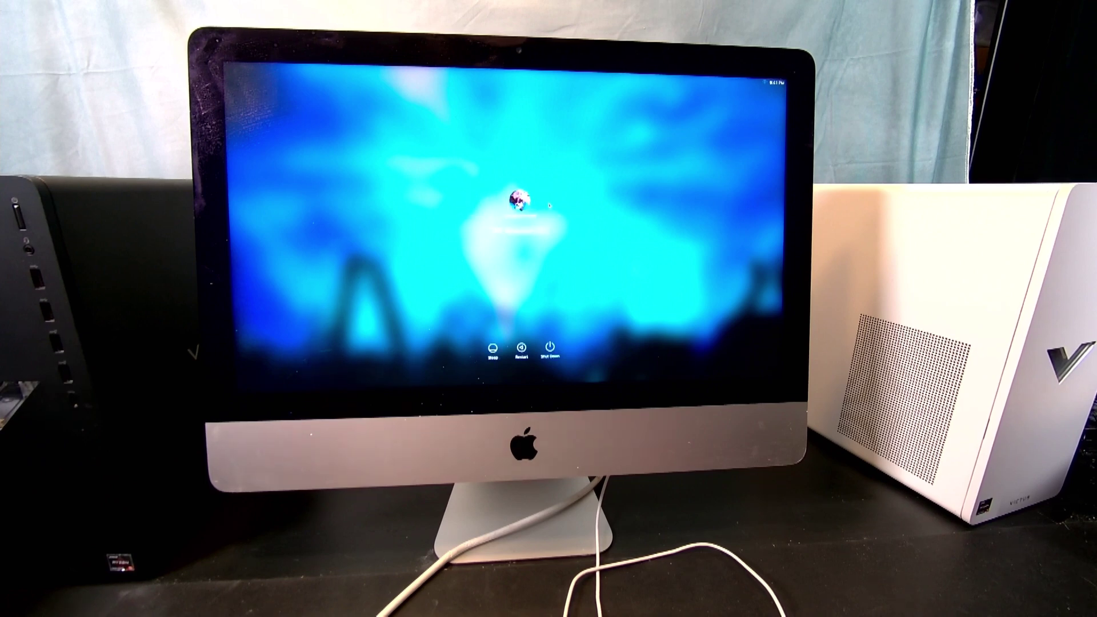
# Leave the user list and start Reinstall macOS from macOS Utilities.
pyautogui.press('Escape')
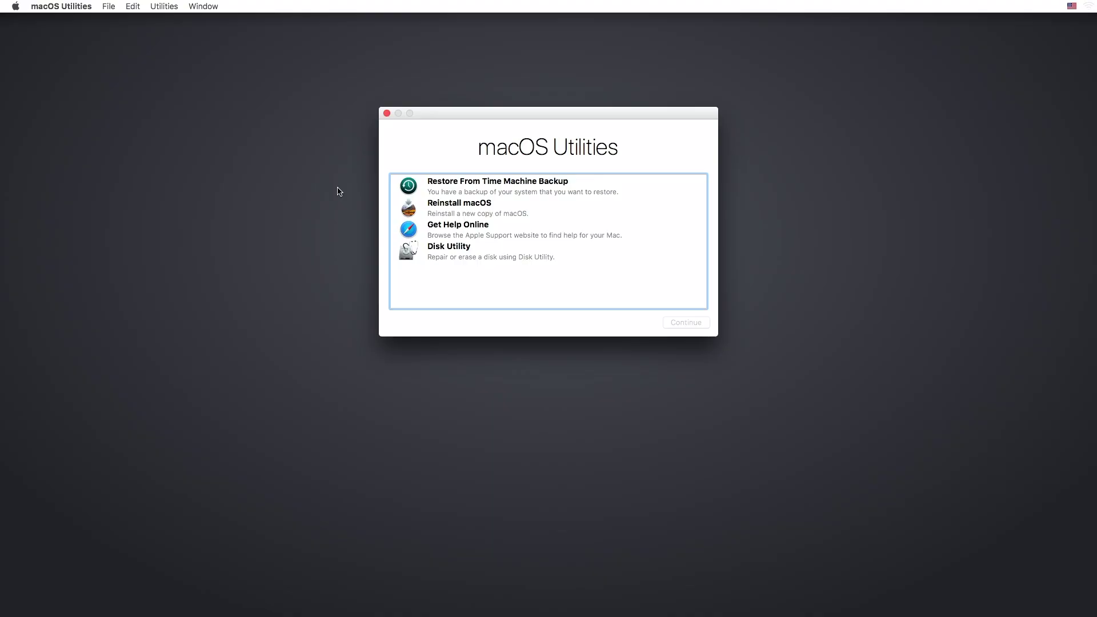
pyautogui.click(453, 209)
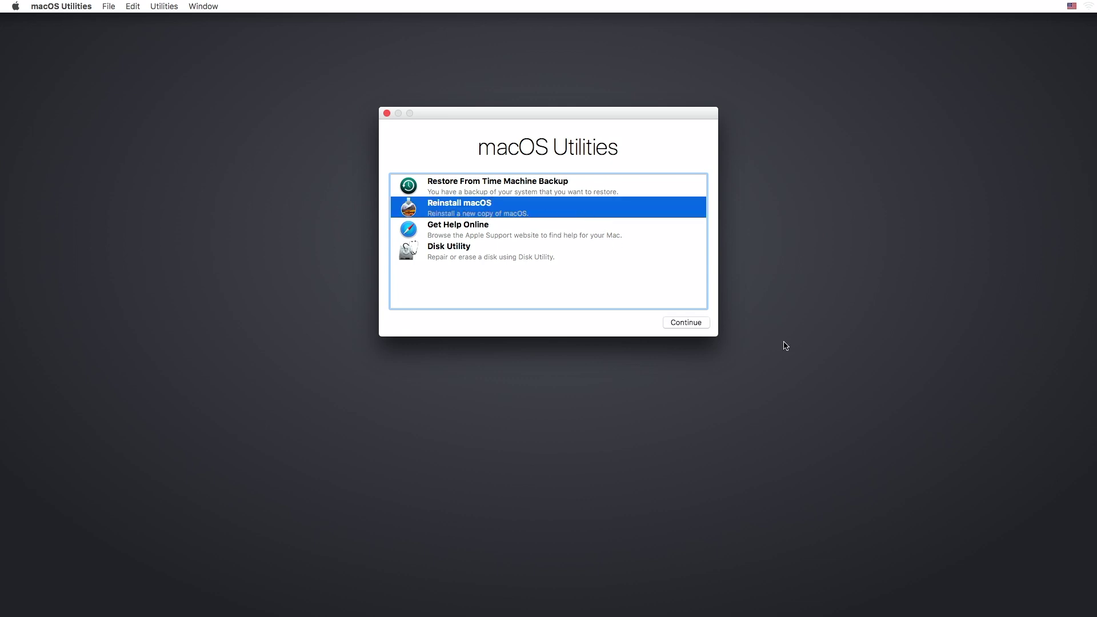
pyautogui.click(690, 331)
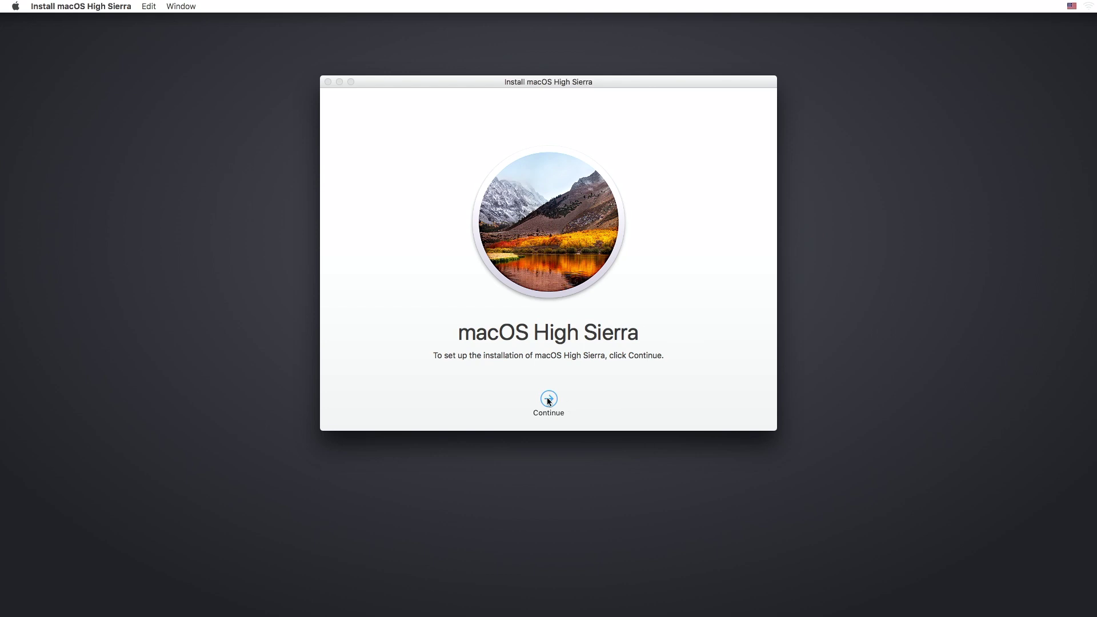
# Continue the High Sierra setup, dismiss the recovery-server error, and return to macOS Utilities.
pyautogui.click(548, 399)
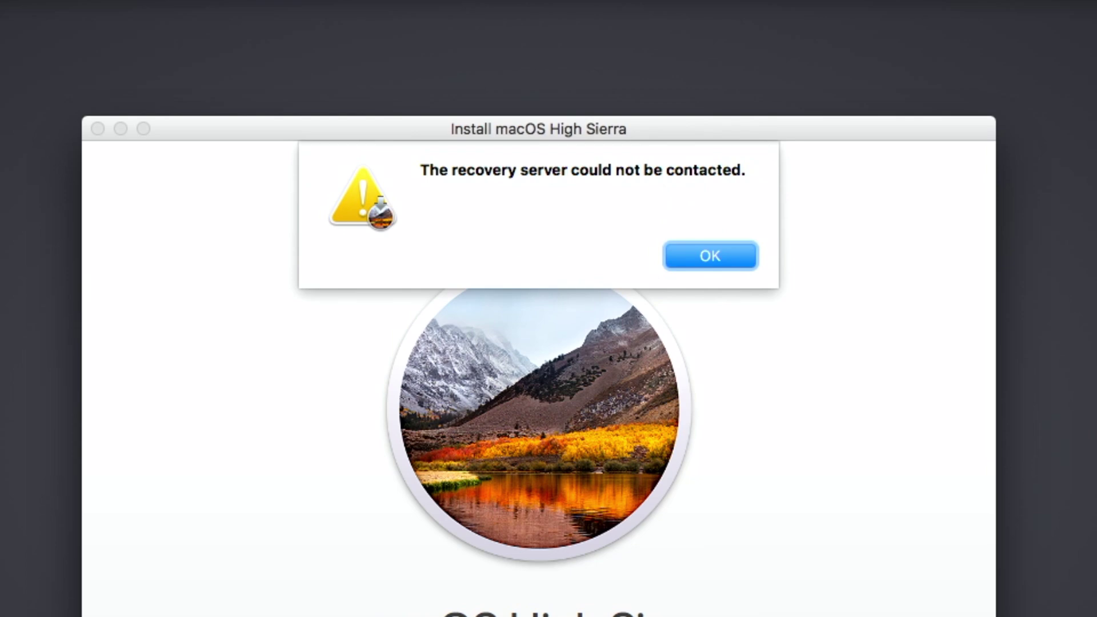
pyautogui.click(711, 262)
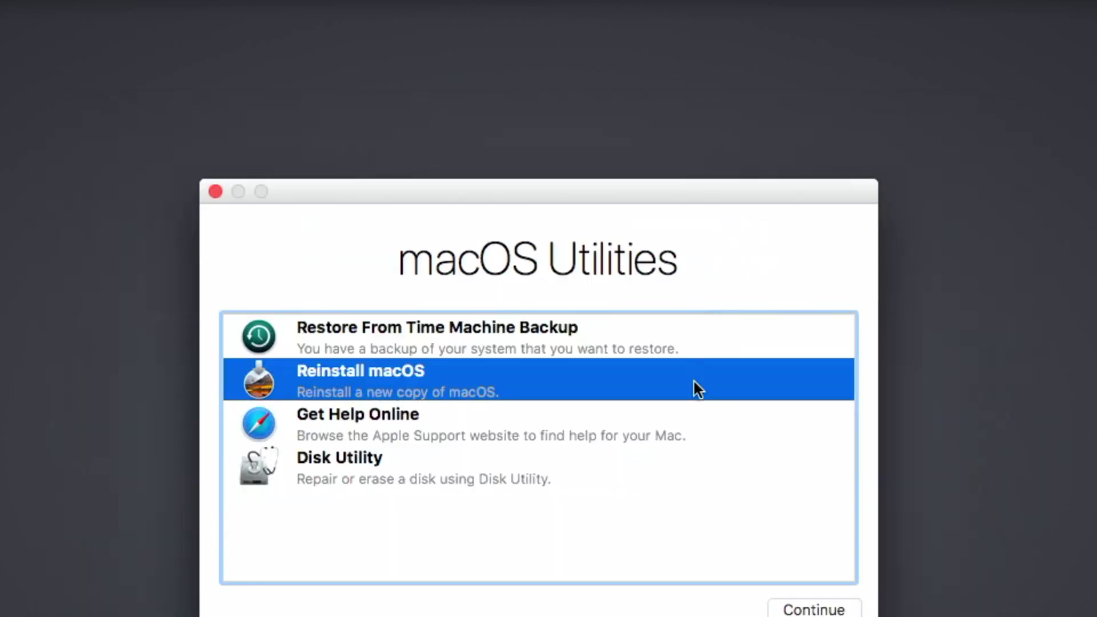
pyautogui.press('Tab')
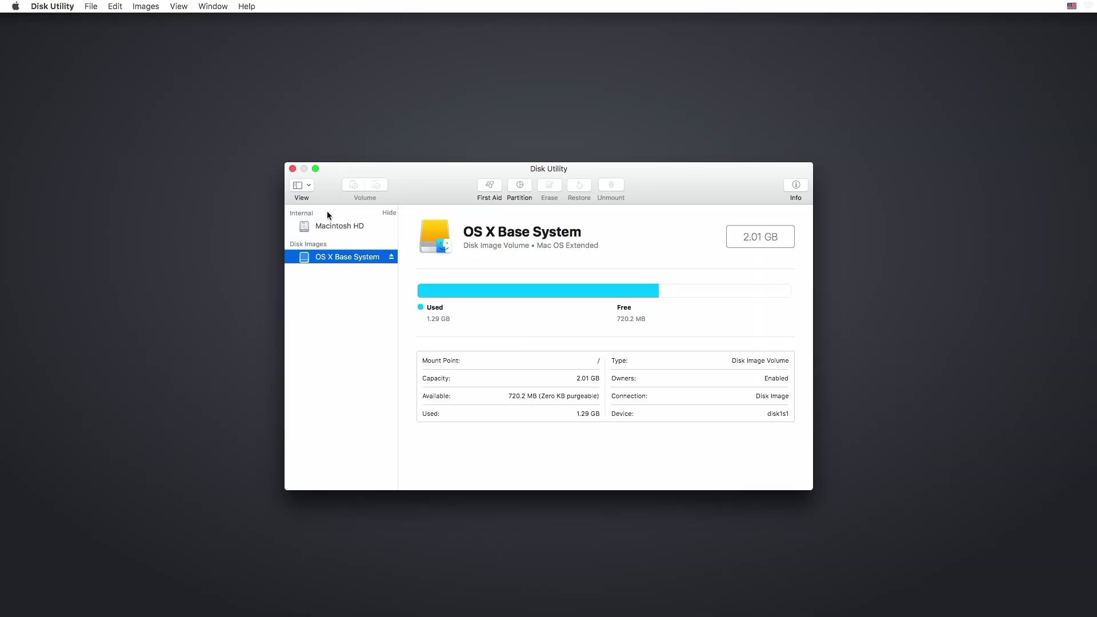
# Switch the Disk Utility sidebar to Show All Devices and select the 1 TB APPLE HDD disk.
pyautogui.click(332, 227)
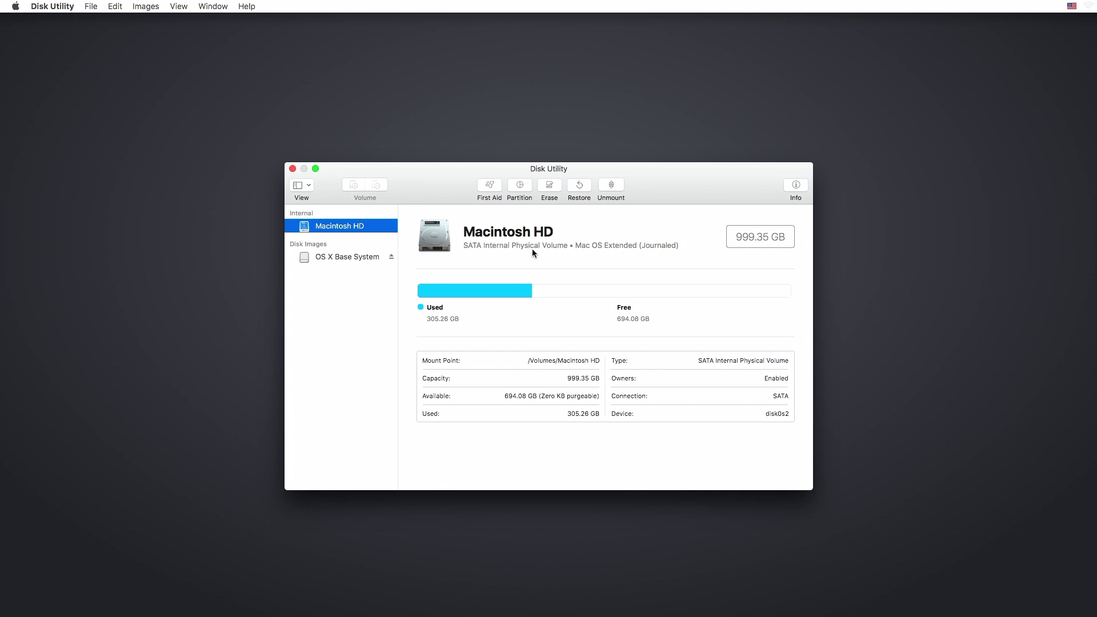
pyautogui.click(310, 186)
pyautogui.click(334, 228)
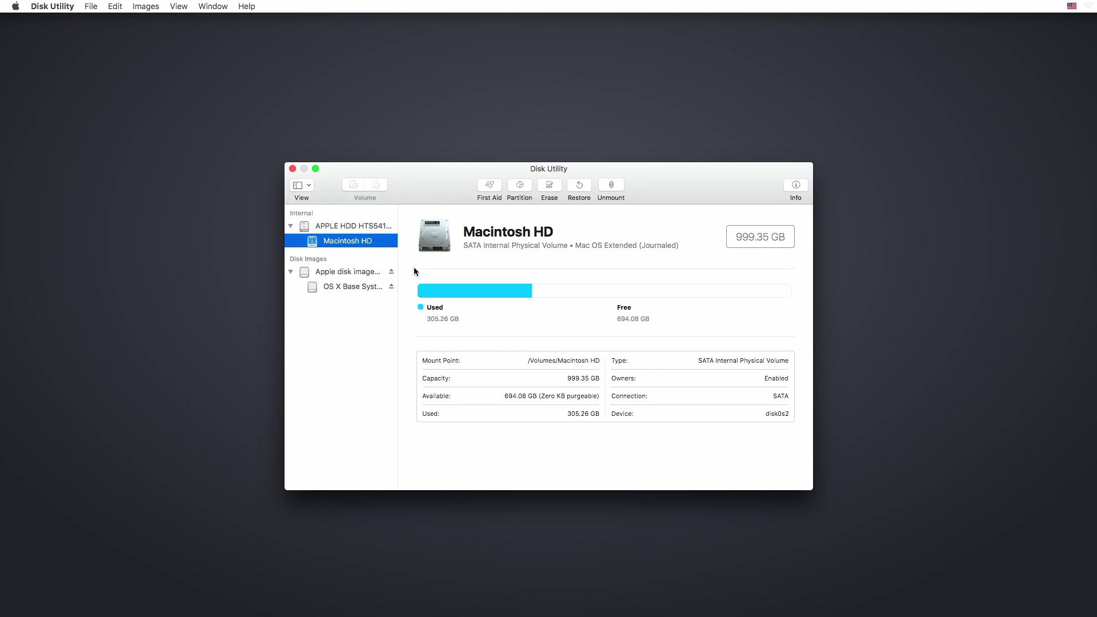
pyautogui.click(383, 227)
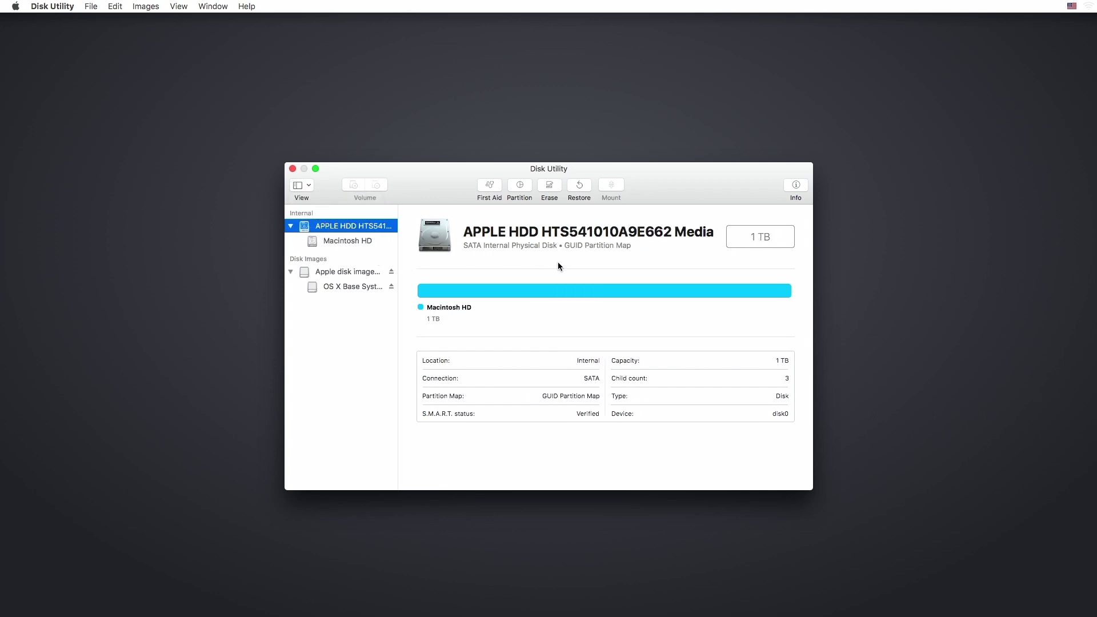
# Erase the 1 TB APPLE HDD as Mac OS Extended 'HDD' with GUID Partition Map.
pyautogui.click(549, 186)
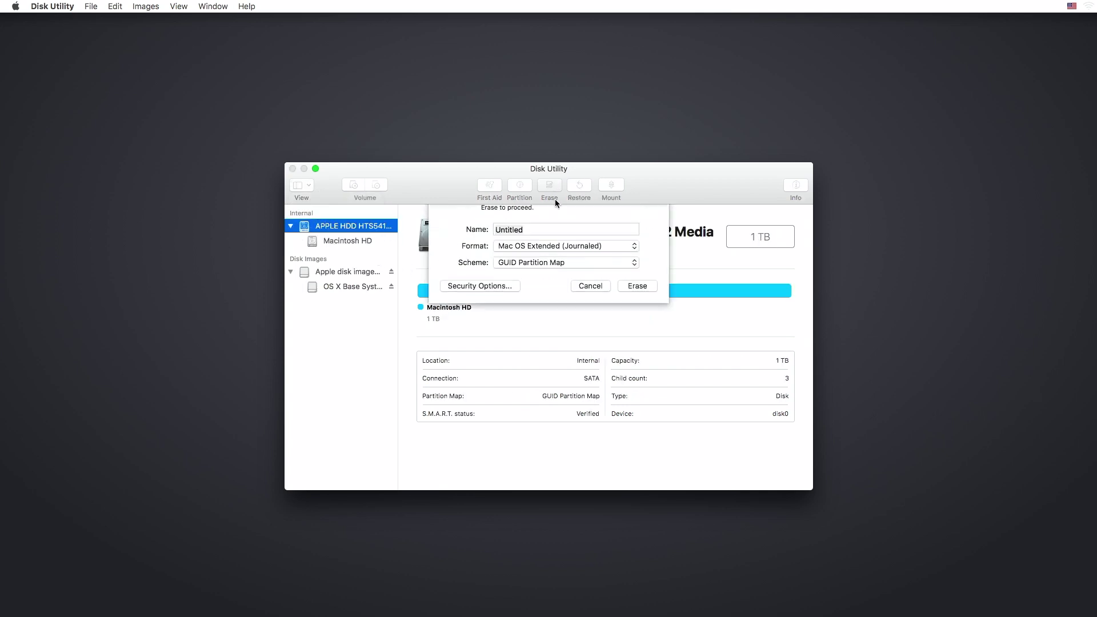
pyautogui.write('H')
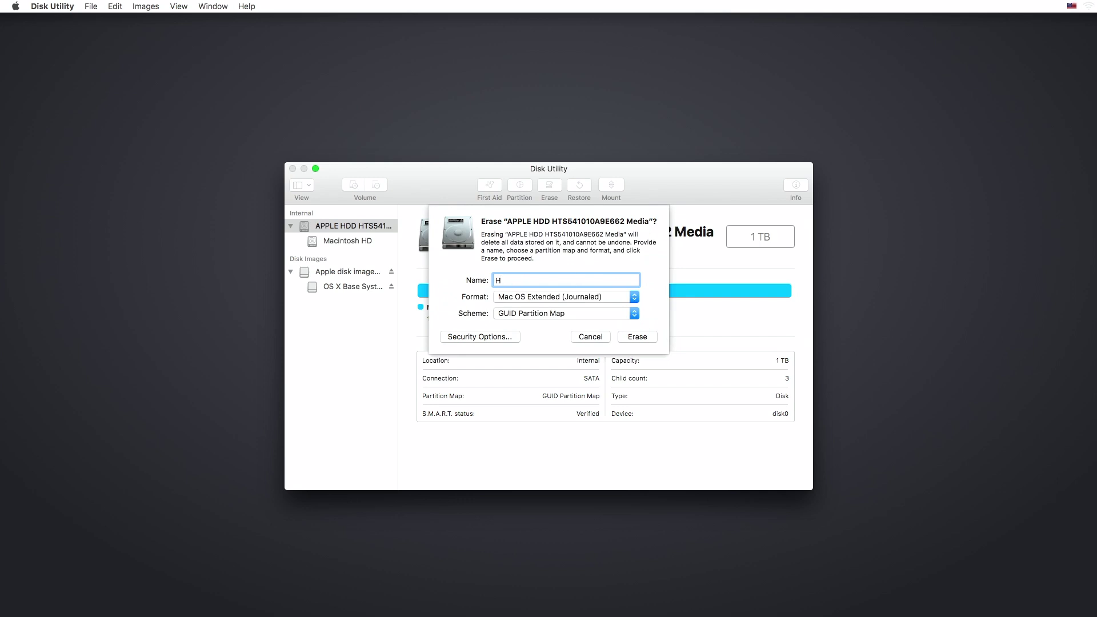
pyautogui.write('DD')
pyautogui.click(600, 296)
pyautogui.click(576, 260)
pyautogui.click(633, 313)
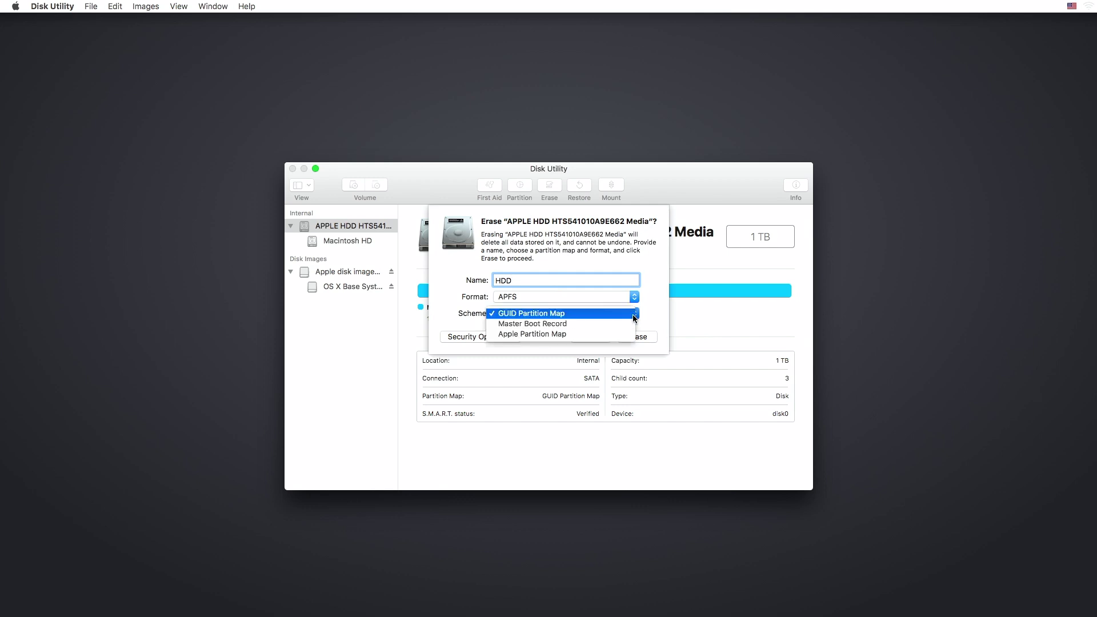
pyautogui.click(565, 313)
pyautogui.click(639, 336)
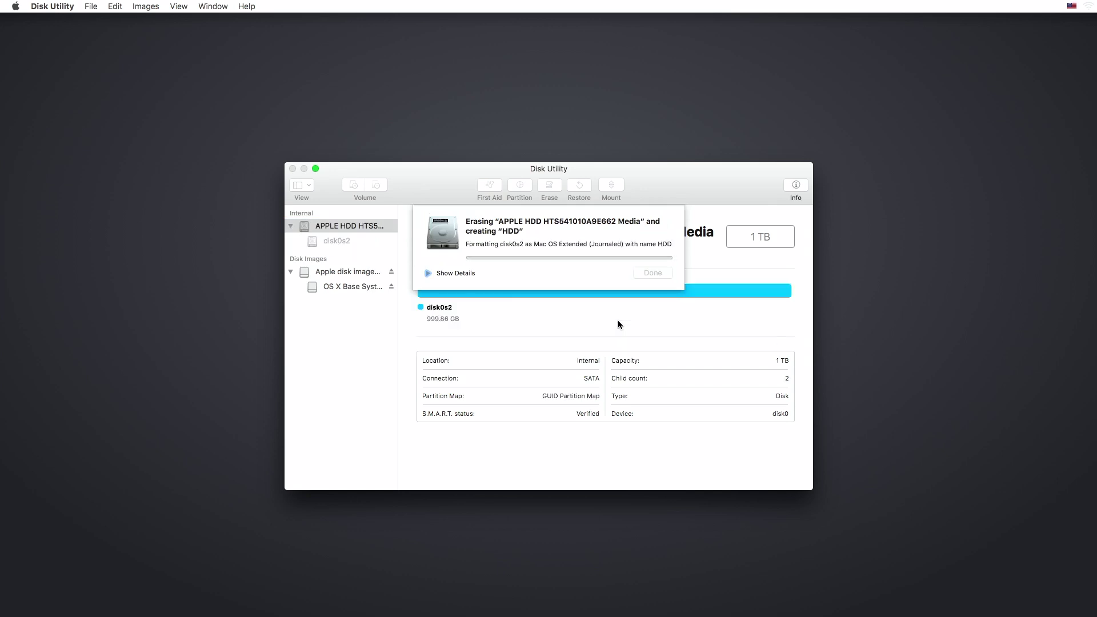
pyautogui.click(649, 272)
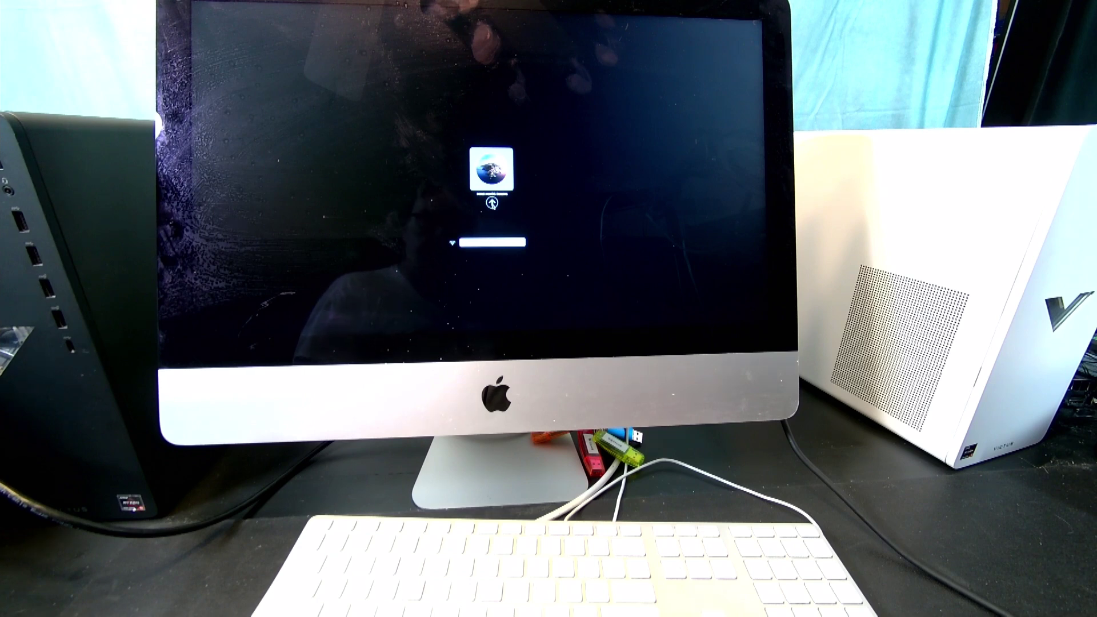
# Boot from the installer disk and launch the macOS Catalina installer via Install macOS.
pyautogui.press('Return')
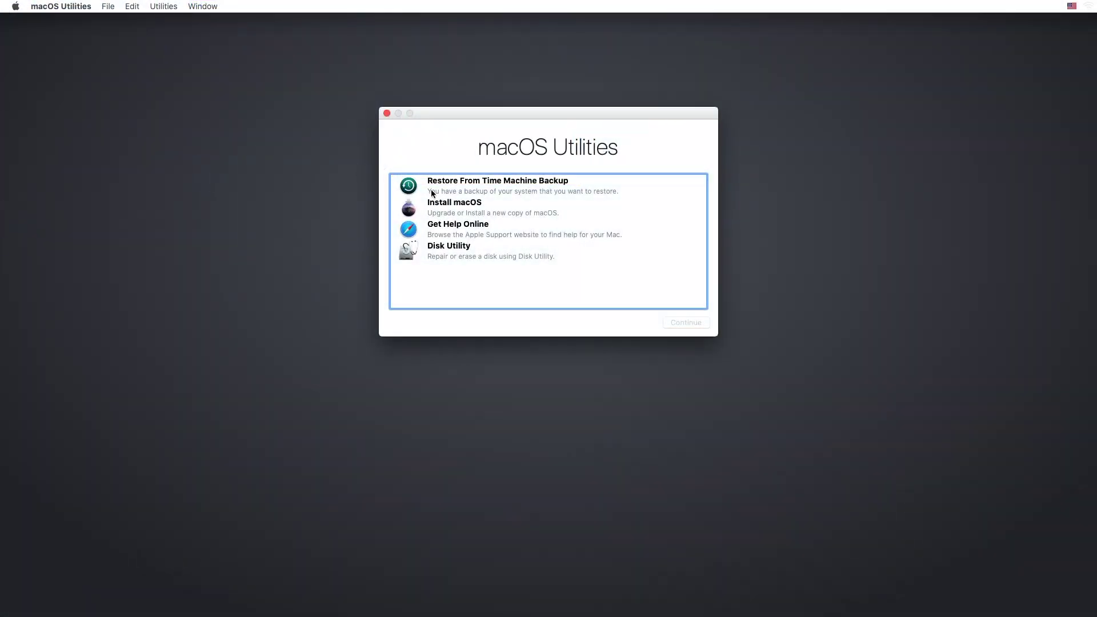
pyautogui.click(440, 209)
pyautogui.click(682, 322)
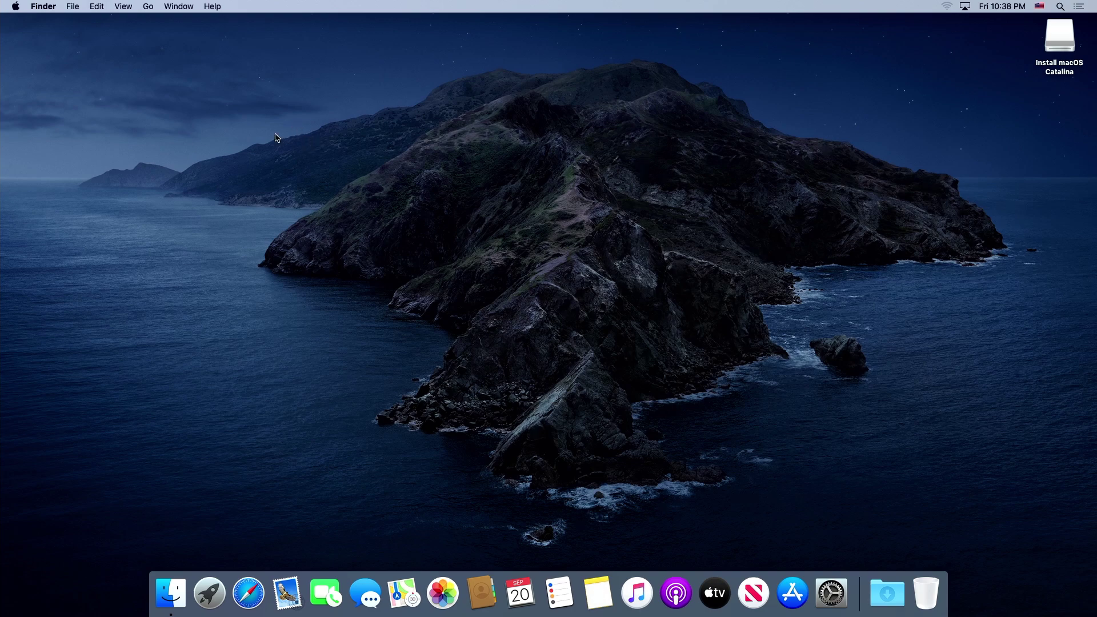
# Open About This Mac from the Apple menu and view its Displays and Storage tabs.
pyautogui.click(16, 7)
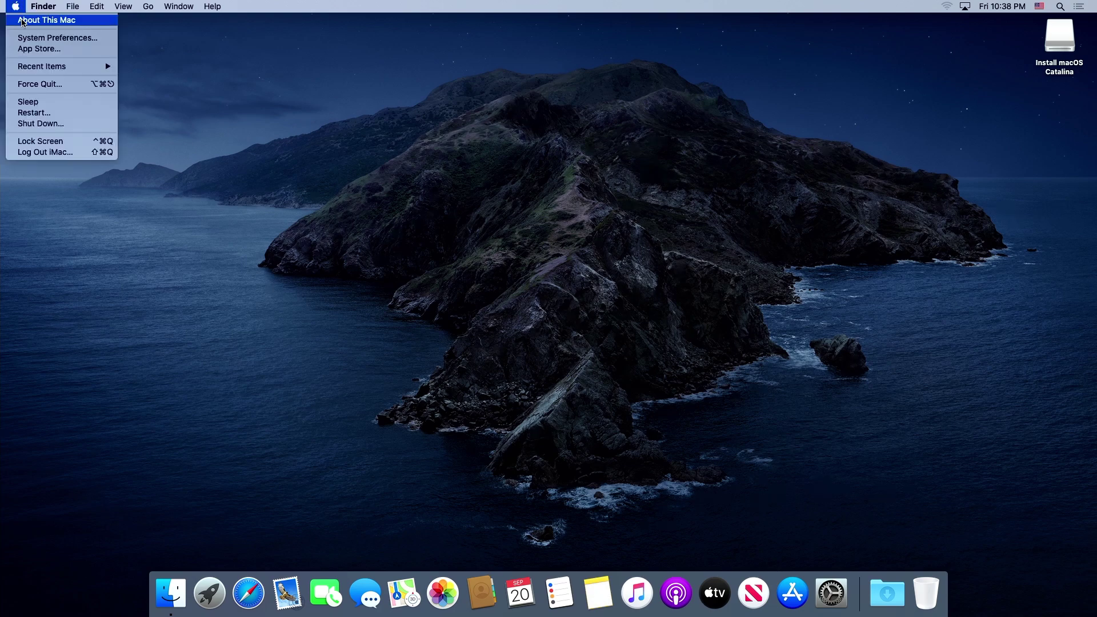
pyautogui.click(23, 21)
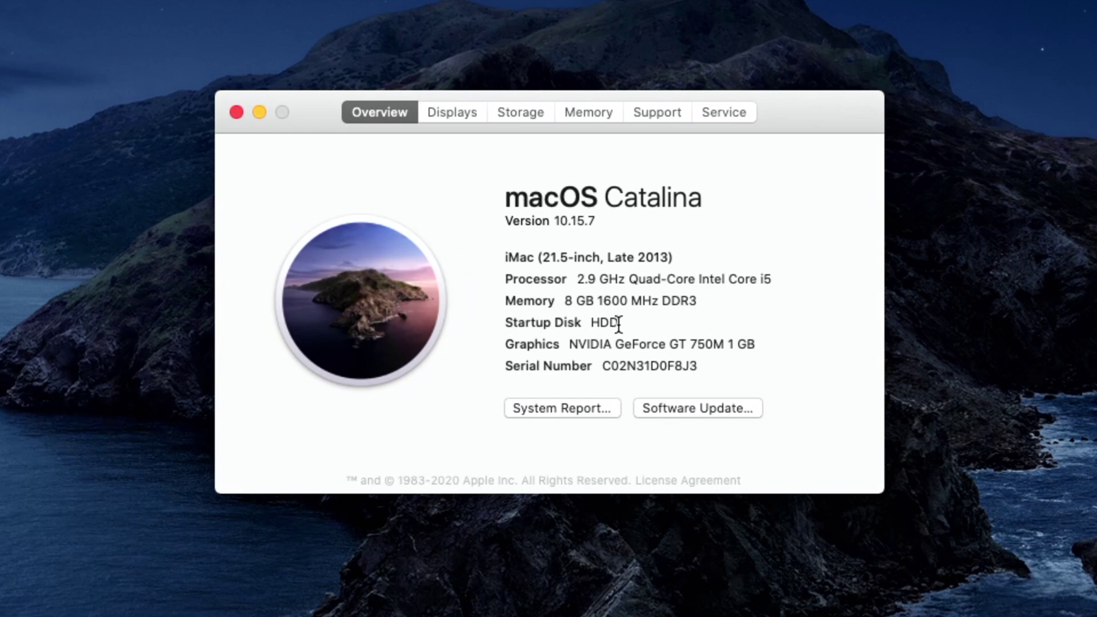
pyautogui.click(455, 112)
pyautogui.click(531, 114)
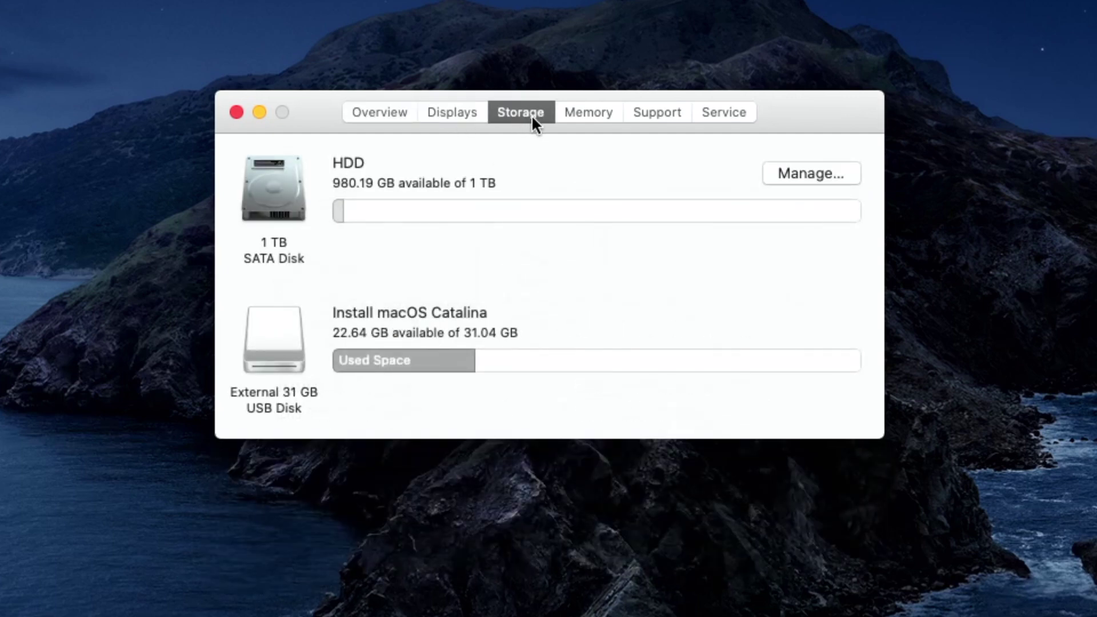
# Check the 8 GB Memory tab, then return to the HDD Storage overview.
pyautogui.click(575, 118)
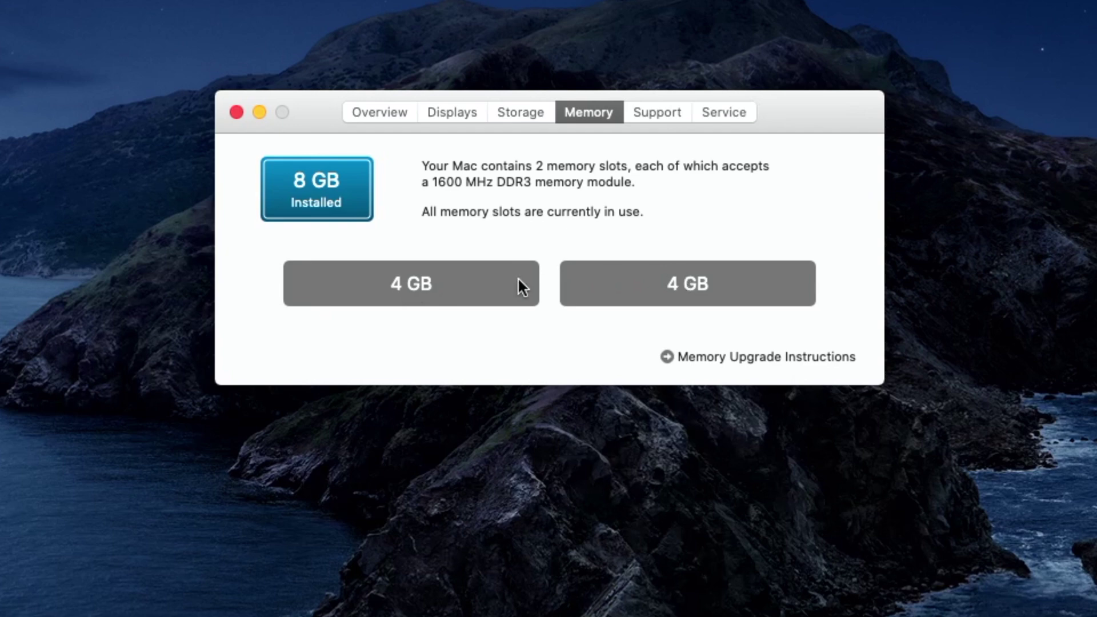
pyautogui.click(519, 110)
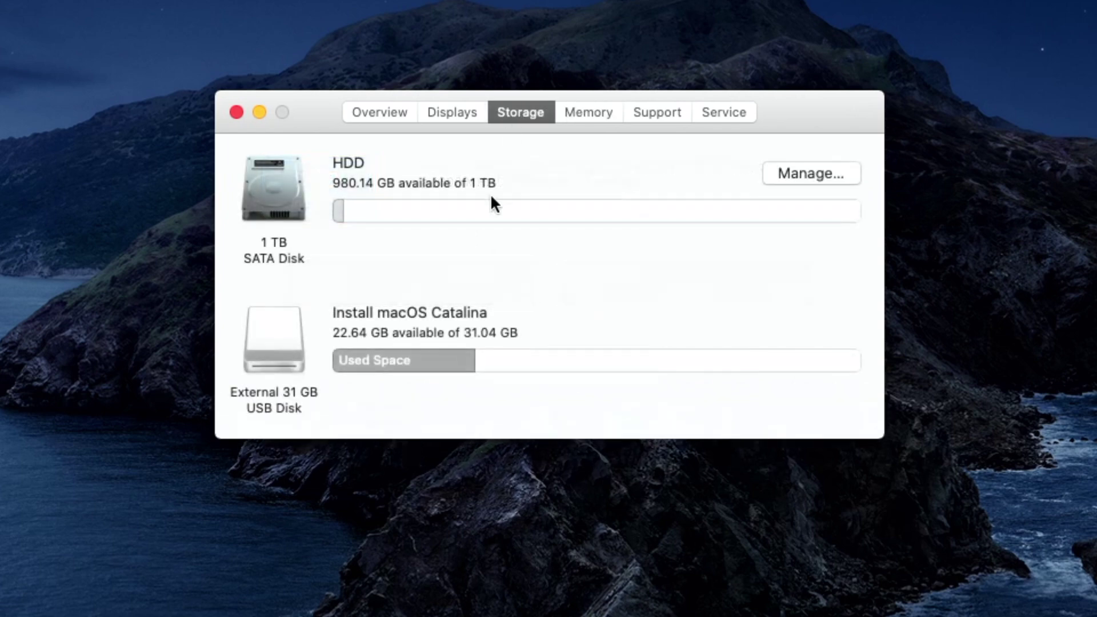